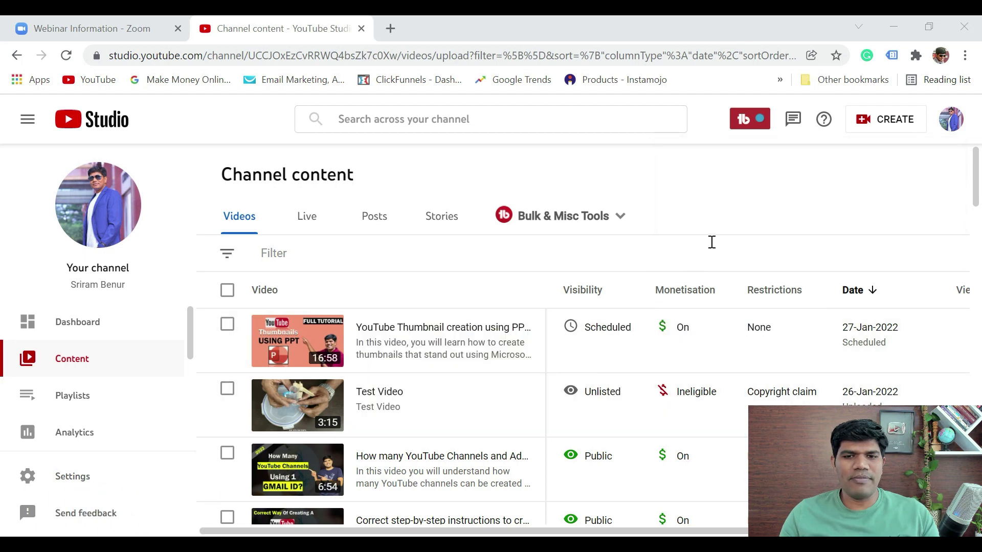
Step: Open the Test Video with the copyright claim and bring up its audio track in the video editor
{"action": "mouse_move", "coordinate": [693, 407]}
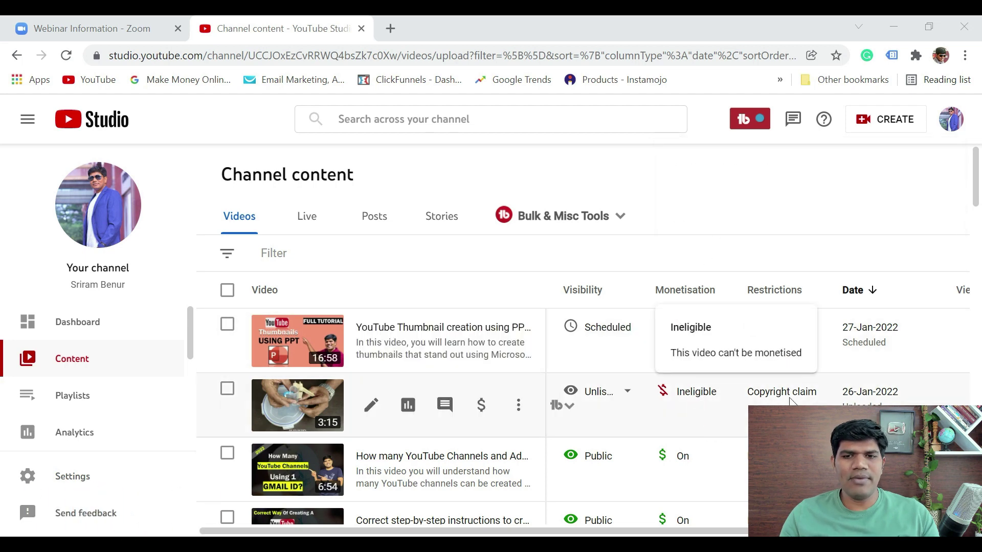
{"action": "mouse_move", "coordinate": [784, 404]}
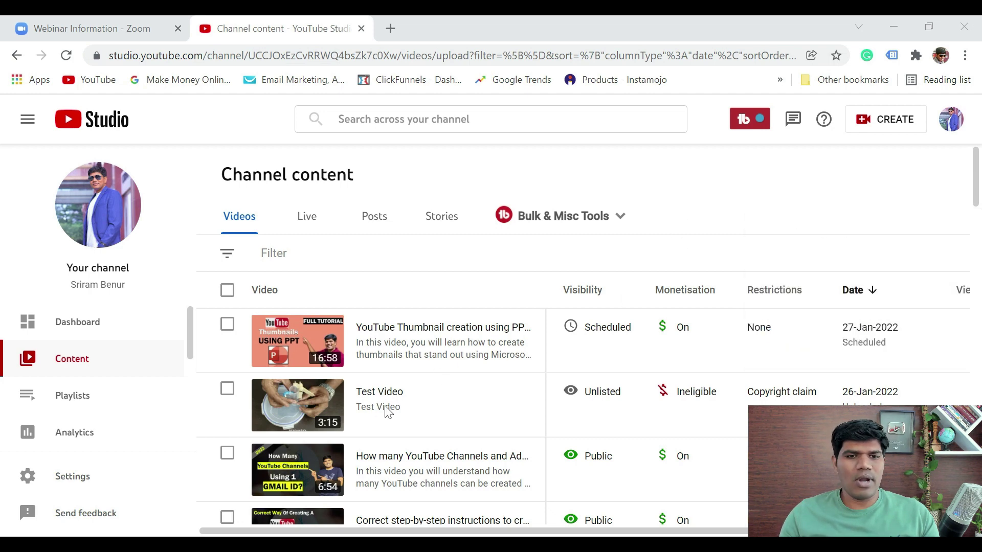
{"action": "left_click", "coordinate": [317, 411]}
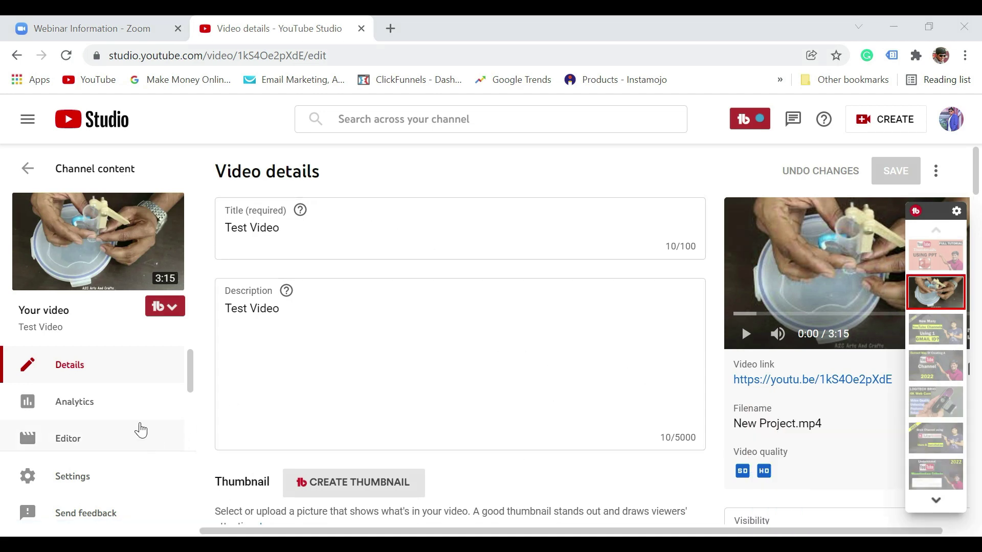
{"action": "left_click", "coordinate": [89, 447]}
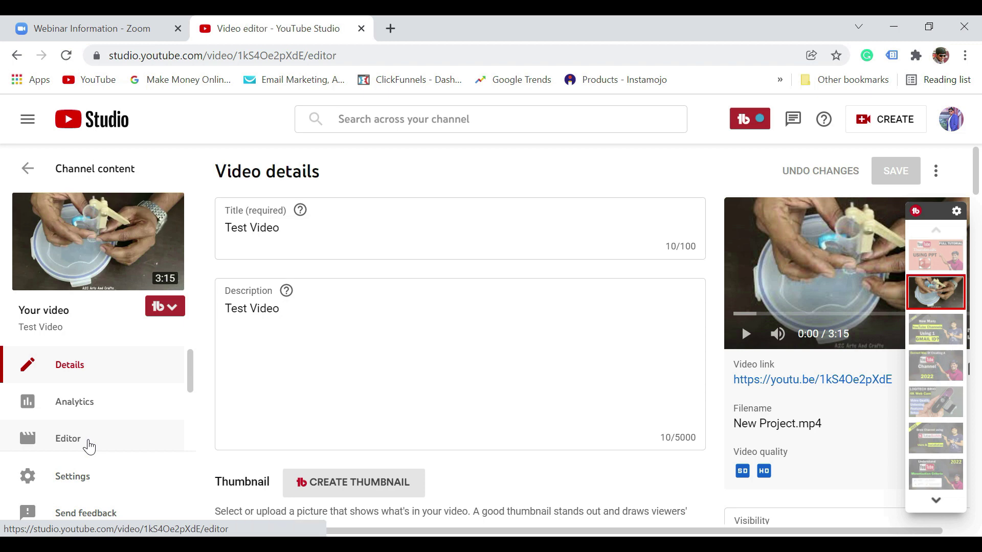
{"action": "scroll", "coordinate": [981, 289], "scroll_direction": "down", "scroll_amount": 2}
{"action": "left_click_drag", "start_coordinate": [980, 289], "coordinate": [980, 350]}
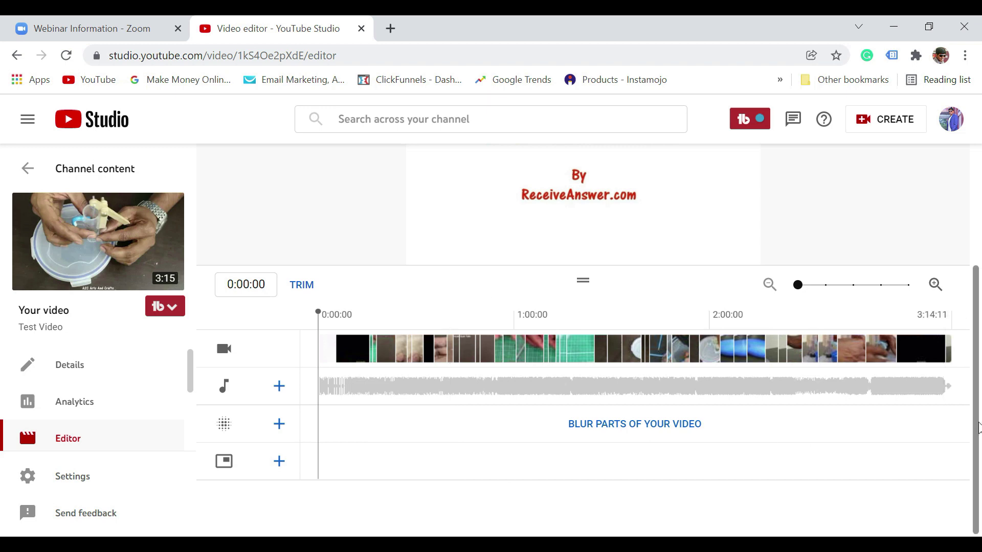
{"action": "scroll", "coordinate": [978, 431], "scroll_direction": "up", "scroll_amount": 2}
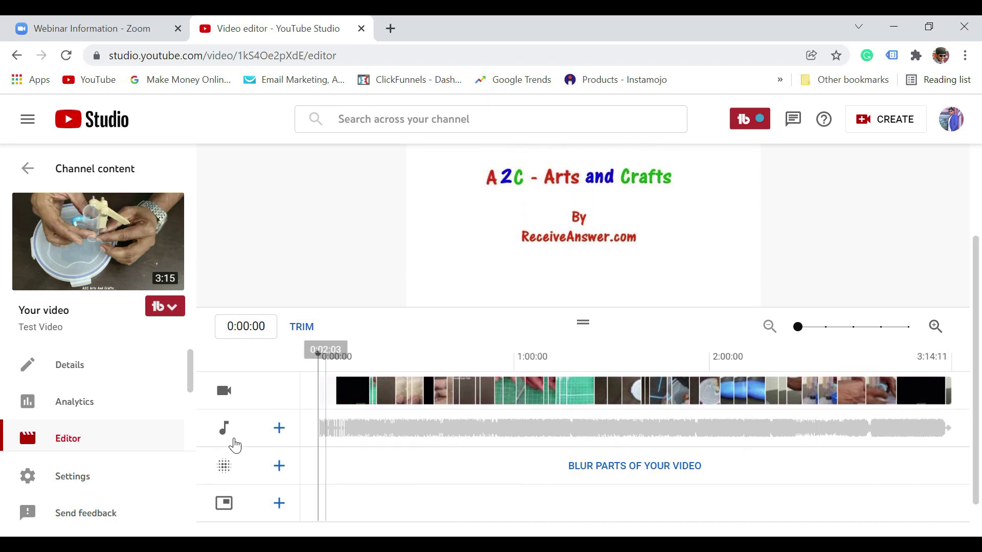
Step: Open the copyright claims from the editor's audio track and review the claim on Believer by Imagine Dragons
{"action": "left_click", "coordinate": [280, 429]}
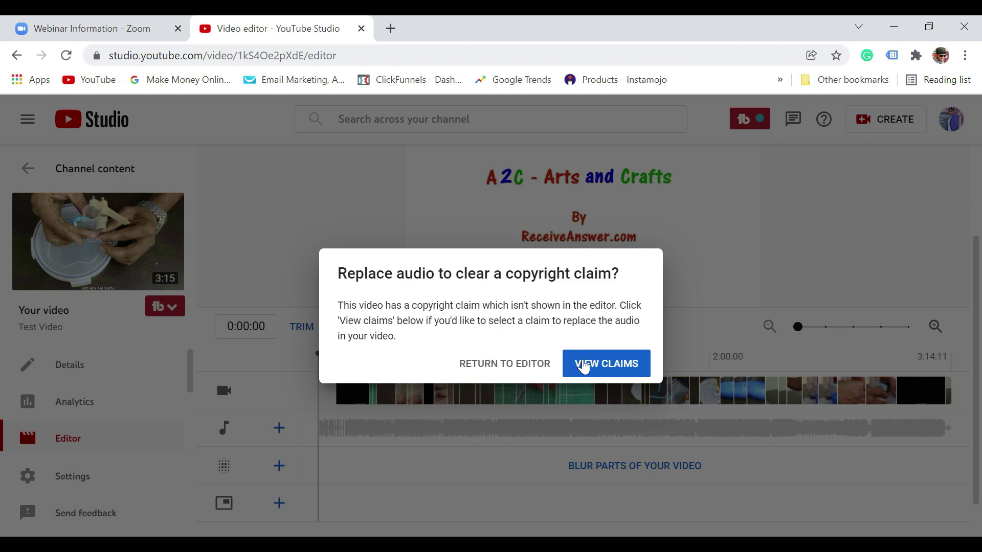
{"action": "left_click", "coordinate": [614, 369]}
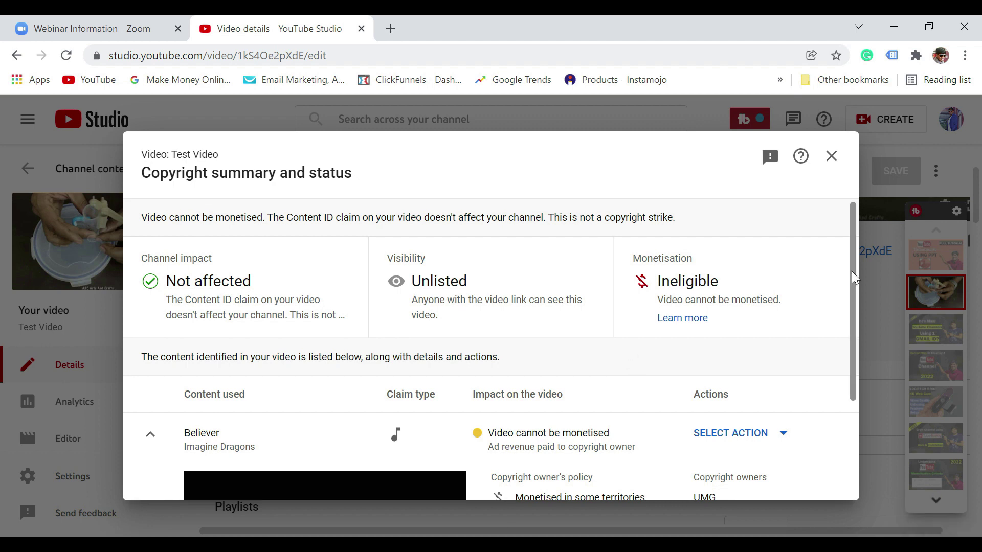
{"action": "left_click_drag", "start_coordinate": [853, 276], "coordinate": [866, 322]}
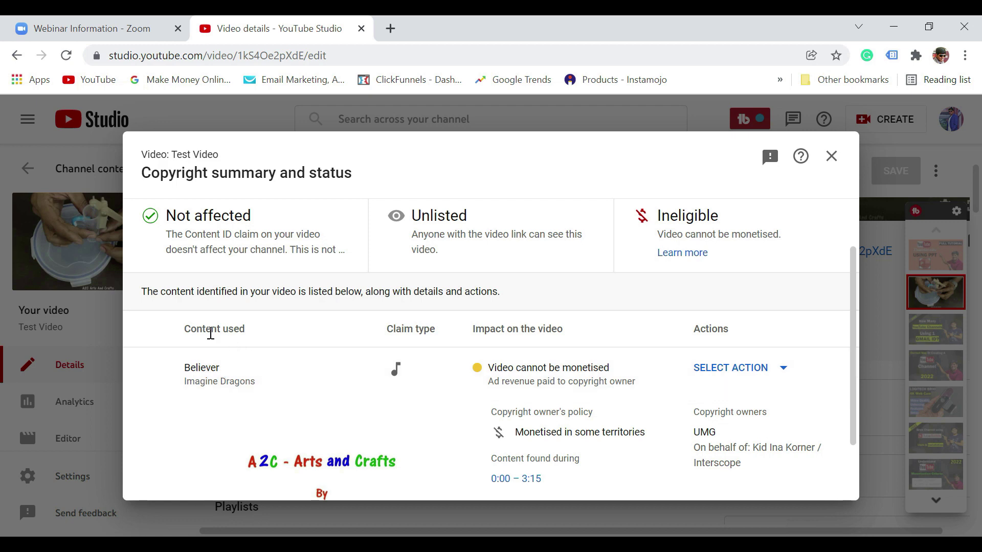
{"action": "scroll", "coordinate": [858, 357], "scroll_direction": "down", "scroll_amount": 1}
{"action": "scroll", "coordinate": [859, 366], "scroll_direction": "down", "scroll_amount": 1}
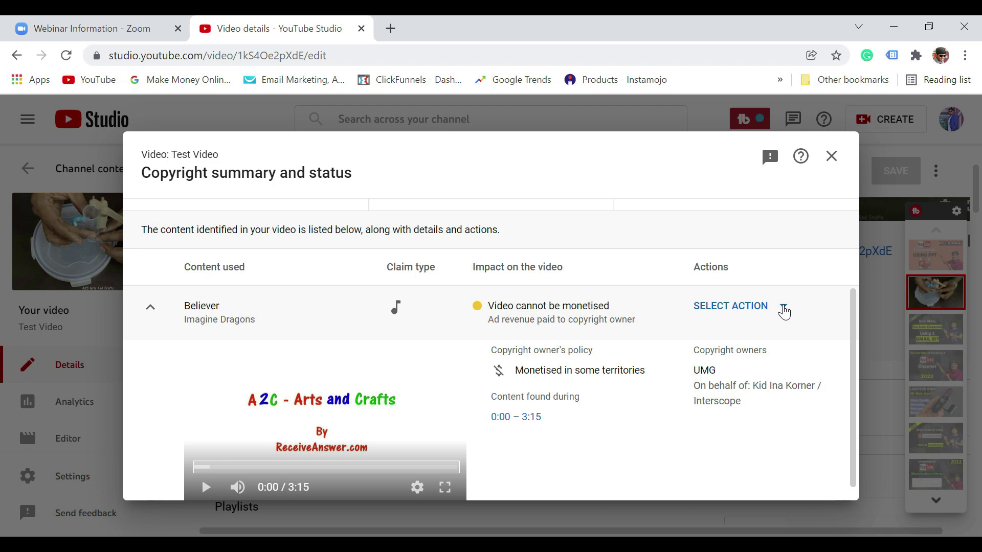
Step: Choose to replace the claimed song Believer and add the free track Polymetric Juggling as its replacement
{"action": "left_click", "coordinate": [783, 309]}
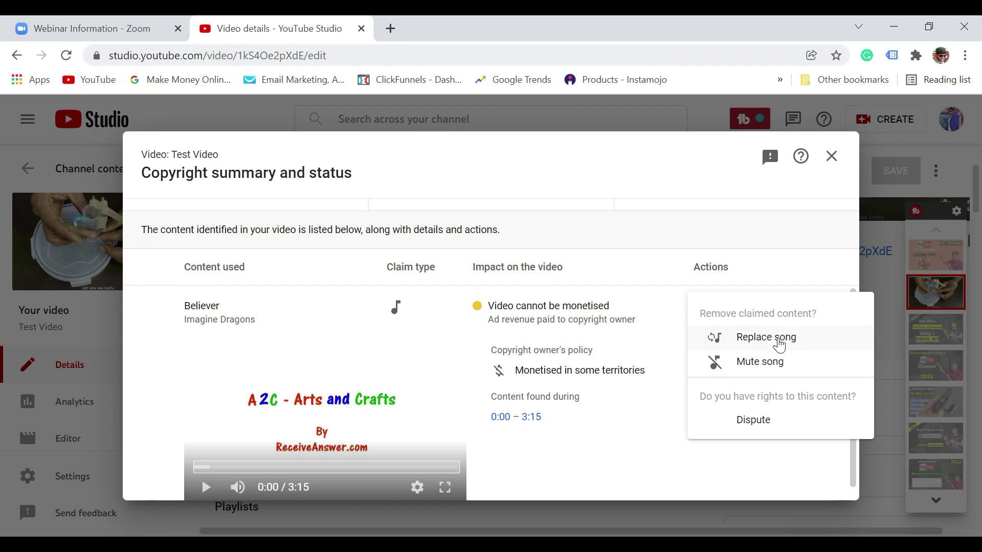
{"action": "left_click", "coordinate": [780, 338]}
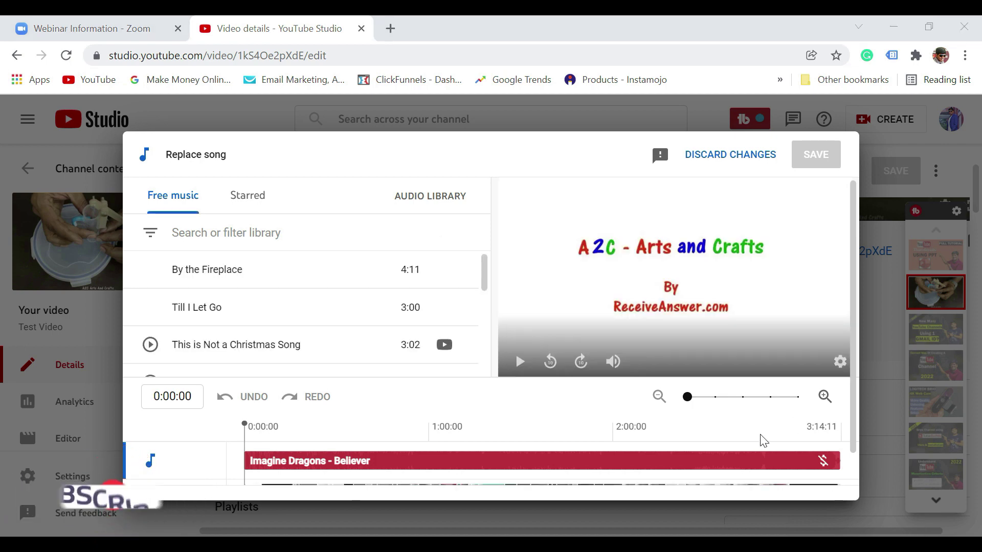
{"action": "mouse_move", "coordinate": [313, 257]}
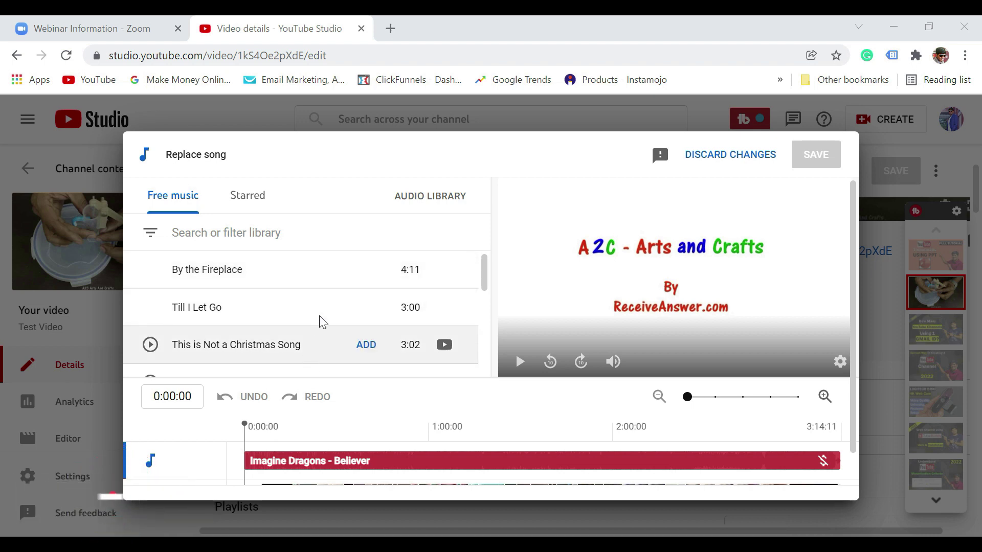
{"action": "mouse_move", "coordinate": [295, 357]}
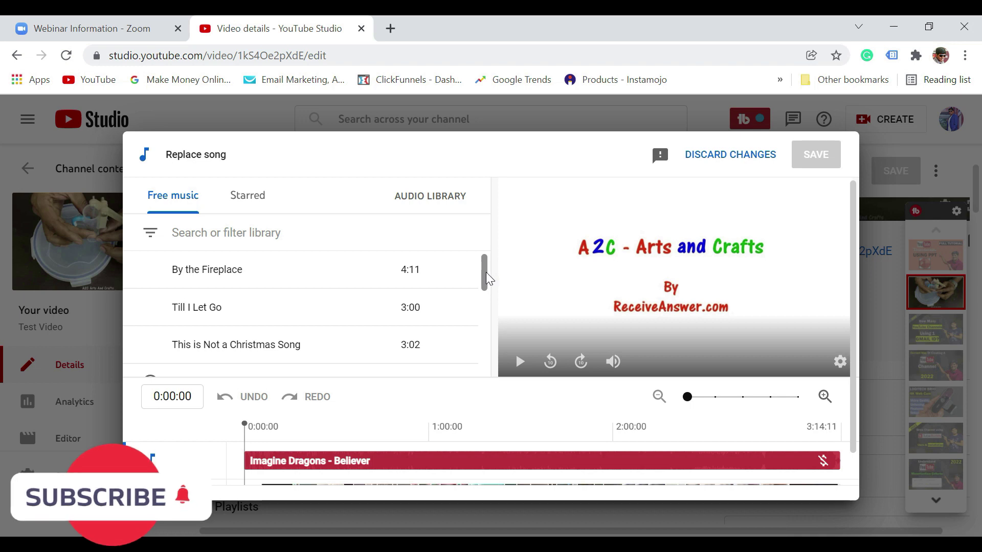
{"action": "left_click_drag", "start_coordinate": [487, 288], "coordinate": [487, 311]}
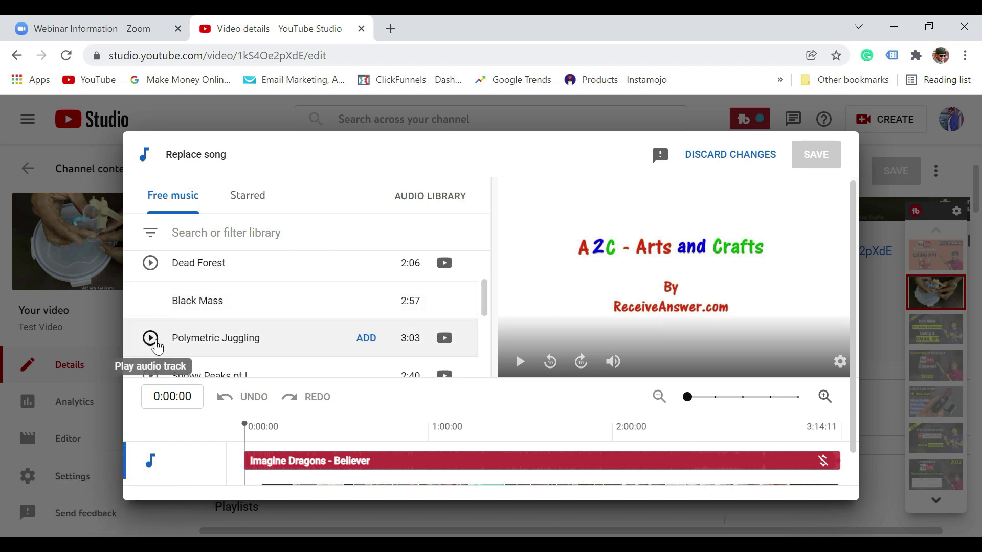
{"action": "left_click", "coordinate": [366, 339]}
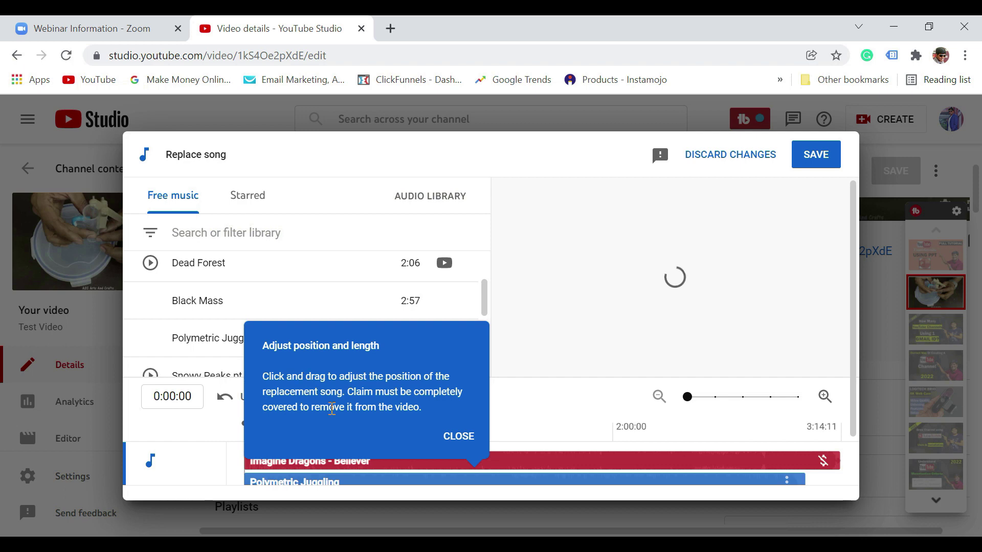
{"action": "left_click", "coordinate": [456, 438]}
Step: Add the free track Dreaming On, move it to the timeline's end, and trim its start to cover only the part after Polymetric Juggling
{"action": "key", "text": "ctrl+minus"}
{"action": "key", "text": "ctrl+minus"}
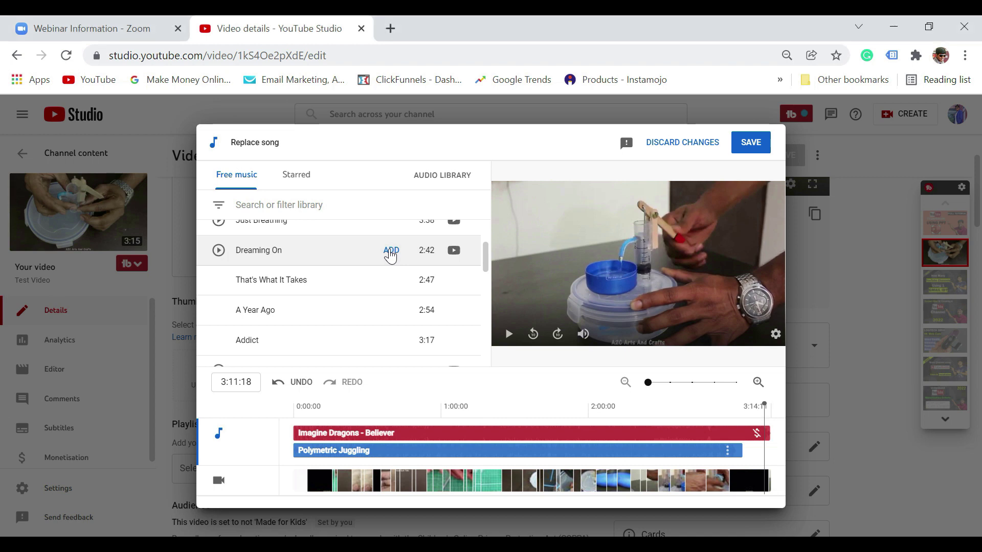
{"action": "left_click", "coordinate": [390, 250]}
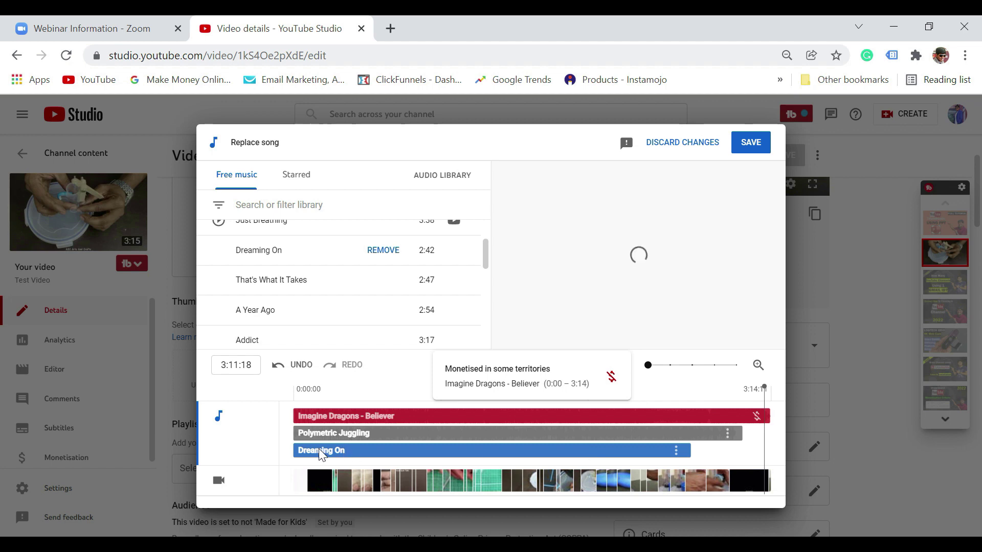
{"action": "left_click_drag", "start_coordinate": [355, 455], "coordinate": [408, 450]}
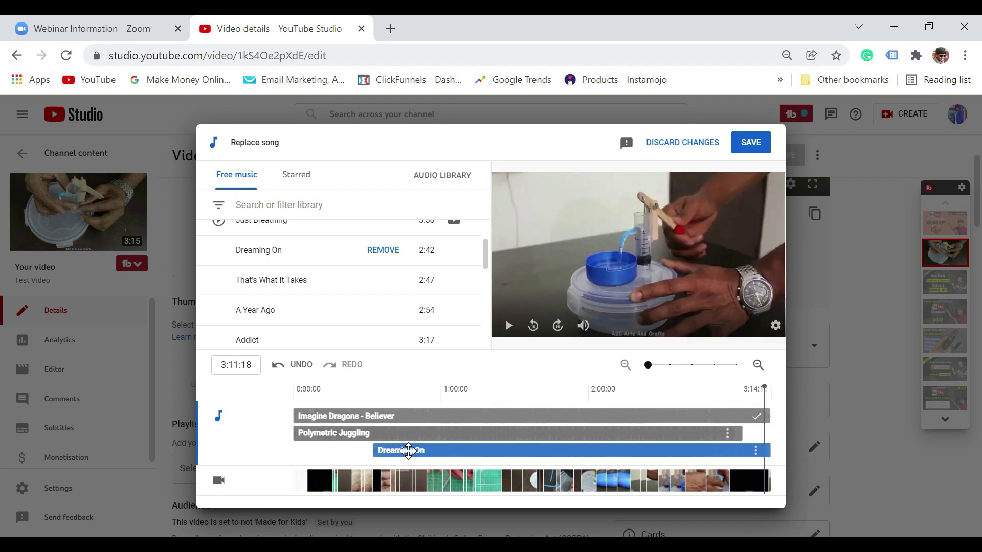
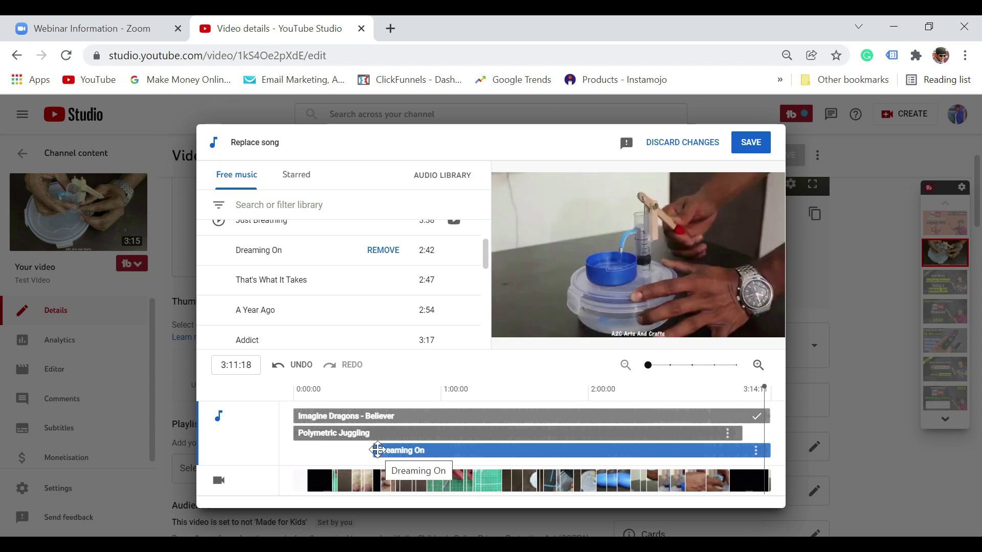
{"action": "left_click_drag", "start_coordinate": [373, 452], "coordinate": [726, 456]}
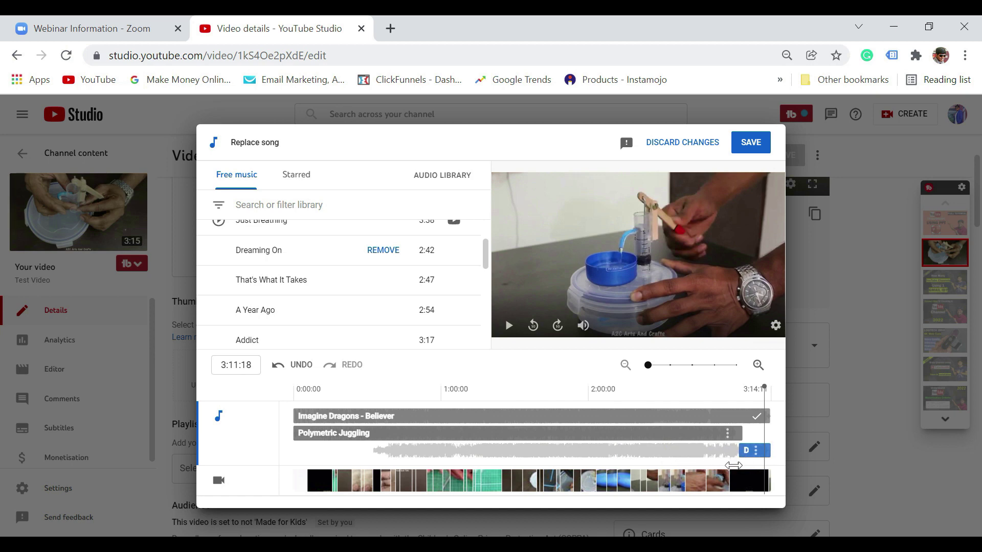
{"action": "left_click_drag", "start_coordinate": [734, 465], "coordinate": [728, 464]}
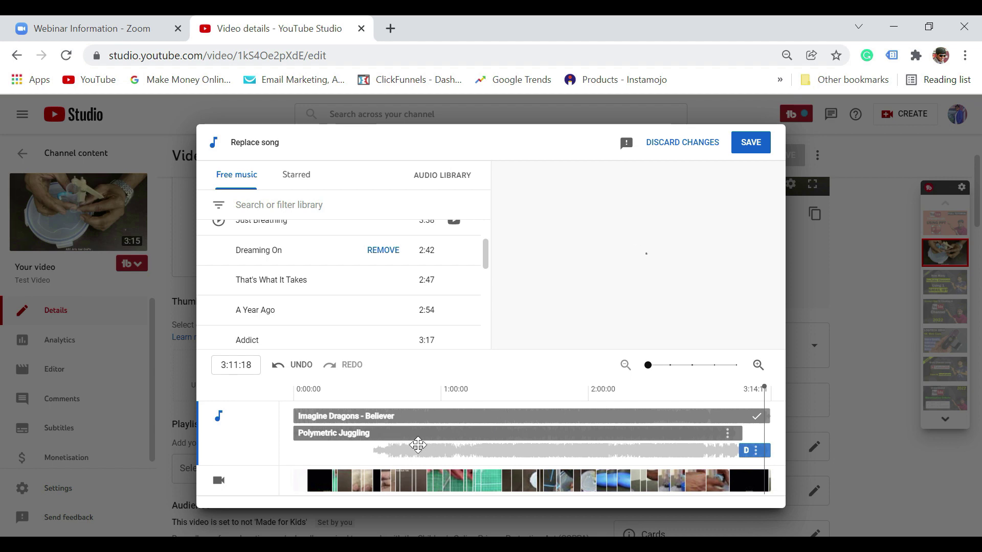
Step: Save and confirm the song replacement, and close the copyright summary
{"action": "left_click", "coordinate": [749, 144]}
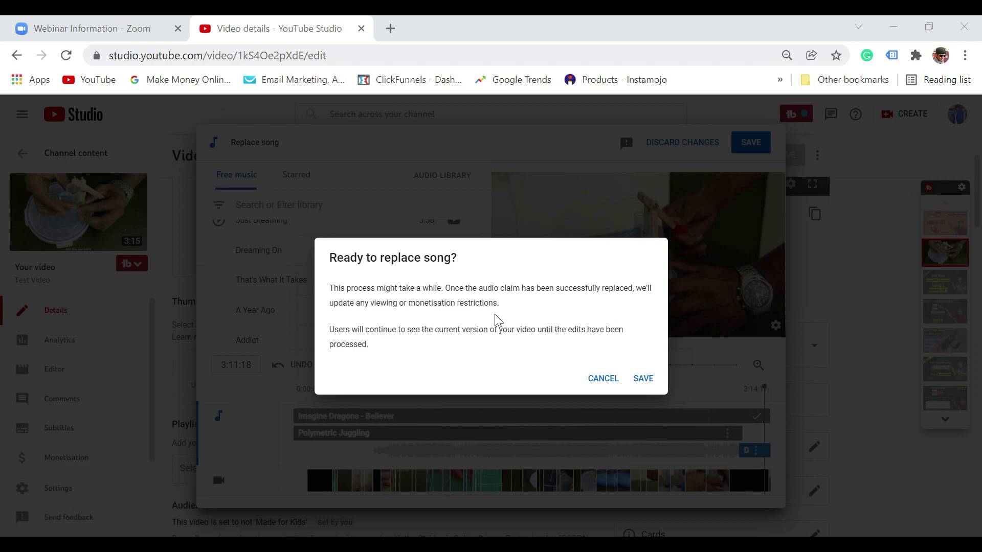
{"action": "left_click", "coordinate": [644, 379]}
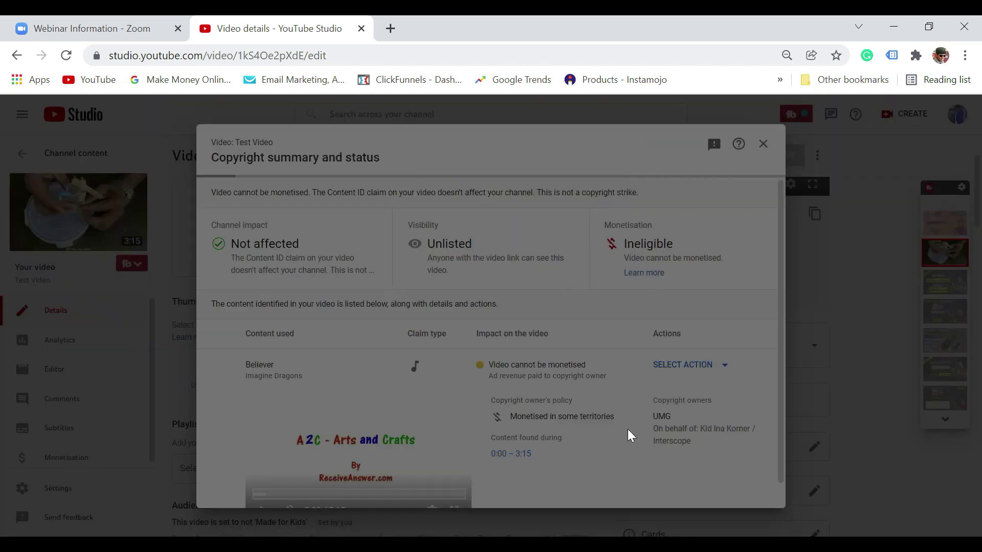
{"action": "key", "text": "Escape"}
{"action": "key", "text": "ctrl+0"}
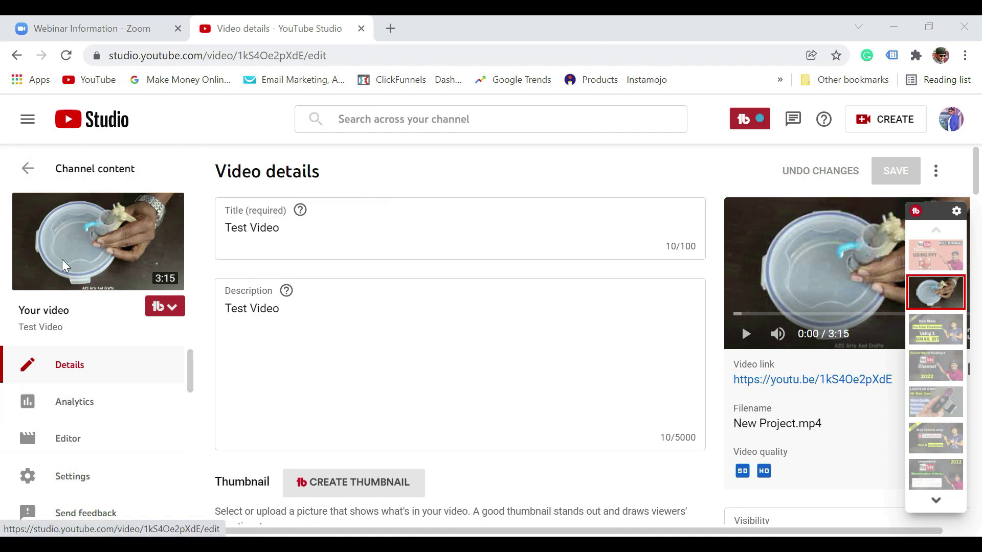
Step: Return to the channel content list and set the Test Video's monetisation to On
{"action": "left_click", "coordinate": [27, 176]}
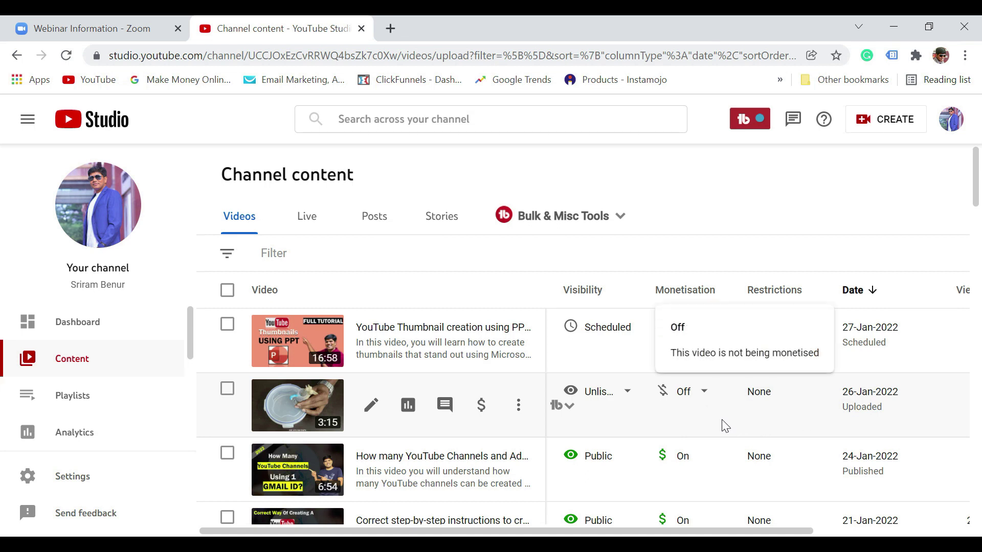
{"action": "left_click", "coordinate": [704, 394]}
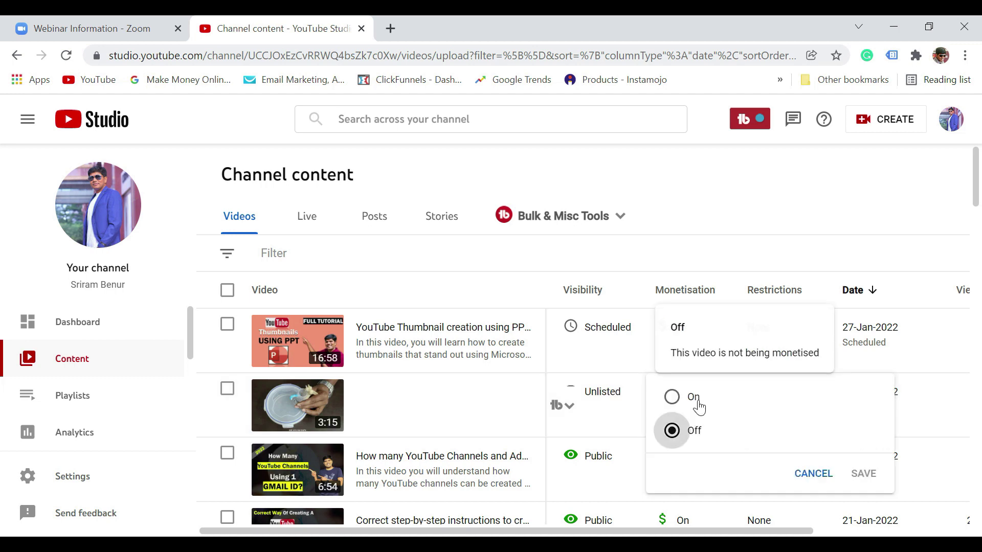
{"action": "left_click", "coordinate": [671, 398]}
{"action": "left_click", "coordinate": [857, 475]}
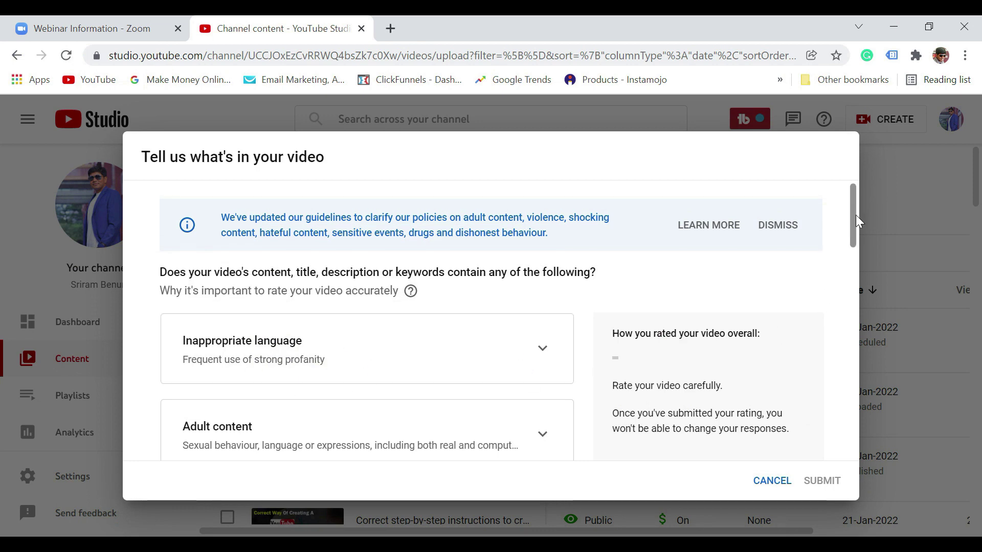
Step: Rate the video's content as "None of the above" and submit the rating
{"action": "scroll", "coordinate": [837, 239], "scroll_direction": "down", "scroll_amount": 10}
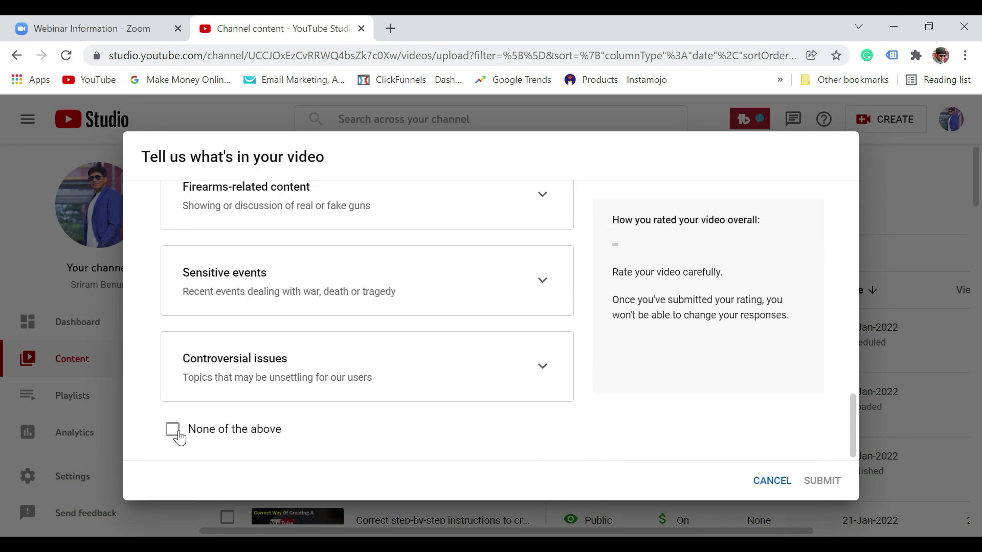
{"action": "left_click", "coordinate": [173, 430]}
{"action": "left_click_drag", "start_coordinate": [849, 427], "coordinate": [853, 452]}
{"action": "left_click", "coordinate": [831, 481]}
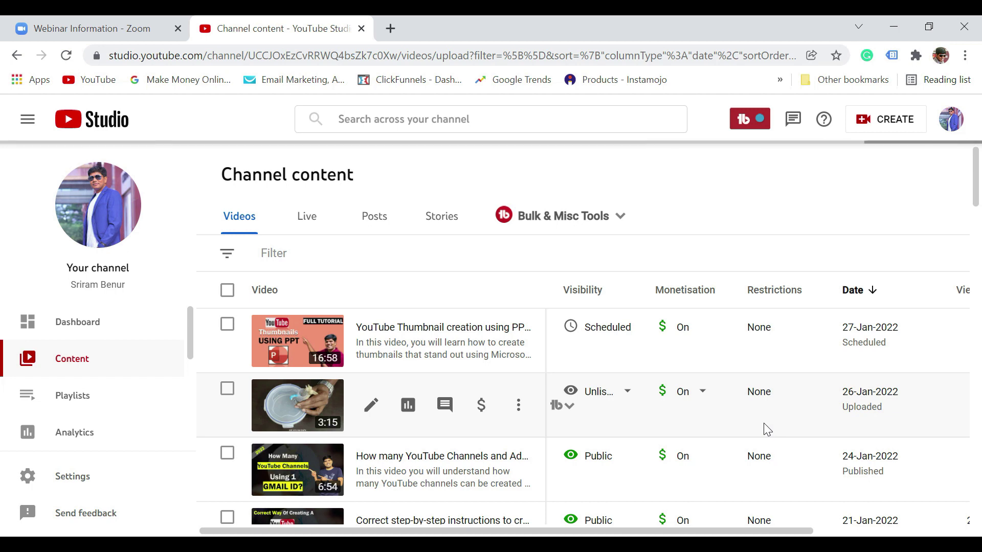
Step: Reopen the Test Video in the editor and examine the replacement audio tracks, moving the playhead to 2:03:19
{"action": "left_click", "coordinate": [369, 409]}
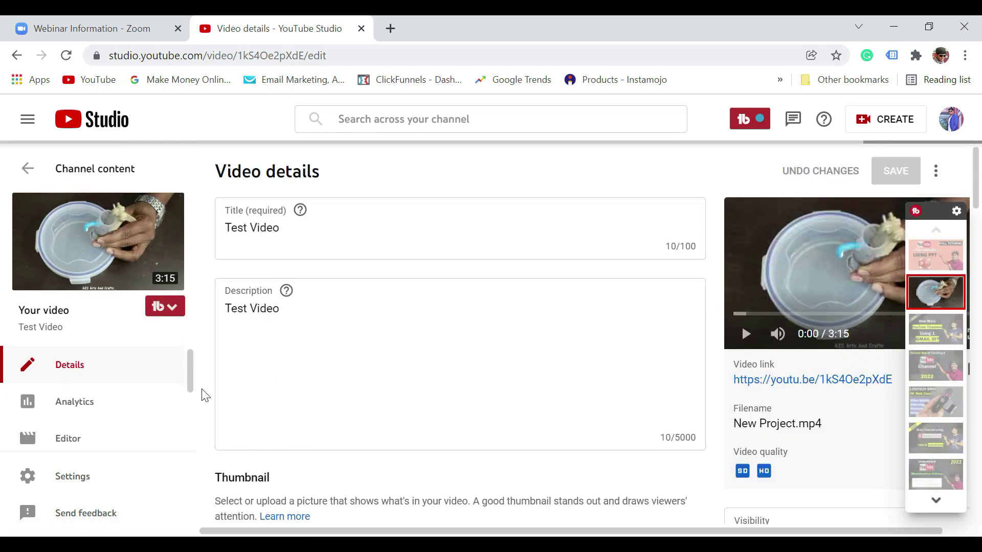
{"action": "left_click_drag", "start_coordinate": [189, 376], "coordinate": [144, 397]}
{"action": "left_click", "coordinate": [77, 383]}
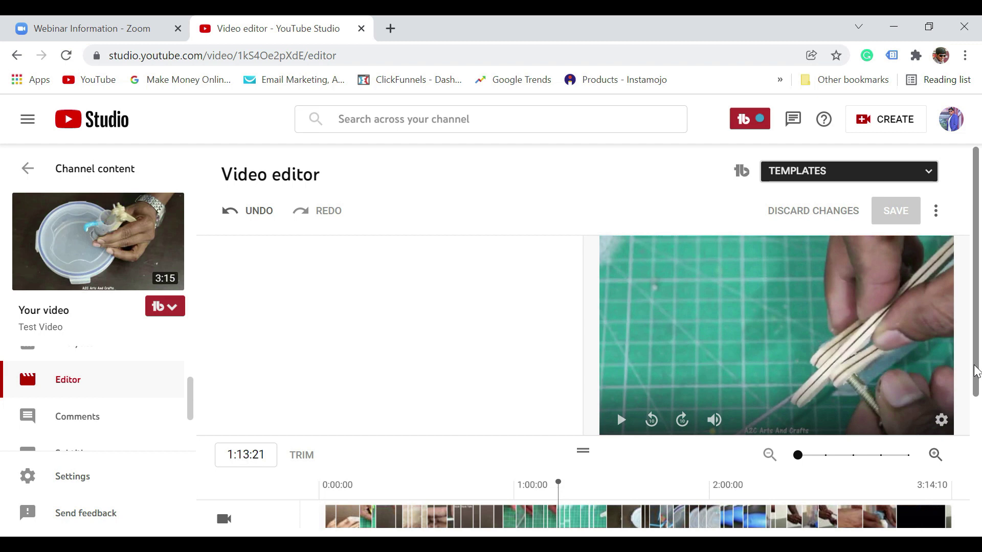
{"action": "left_click_drag", "start_coordinate": [976, 372], "coordinate": [977, 435]}
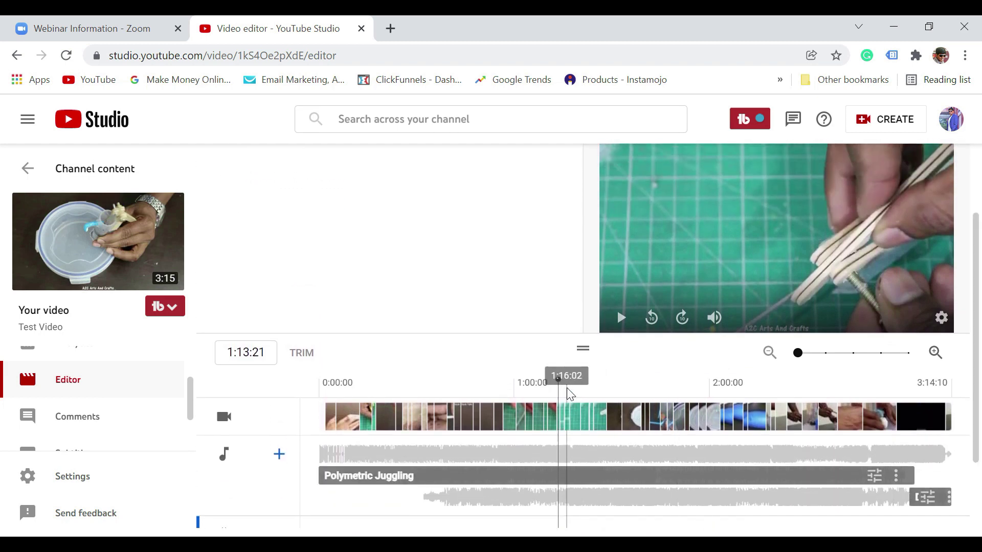
{"action": "left_click_drag", "start_coordinate": [561, 379], "coordinate": [722, 381]}
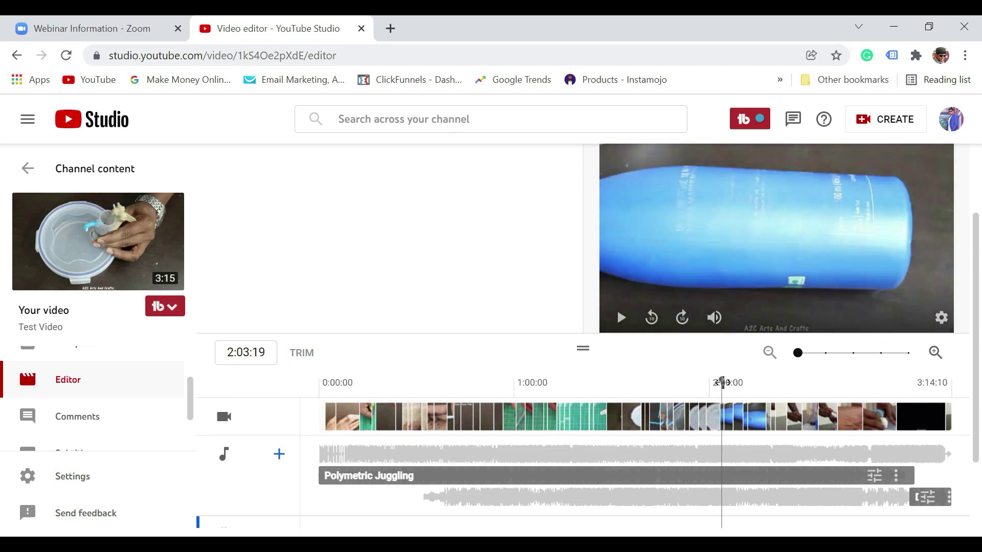
{"action": "left_click_drag", "start_coordinate": [977, 281], "coordinate": [977, 353]}
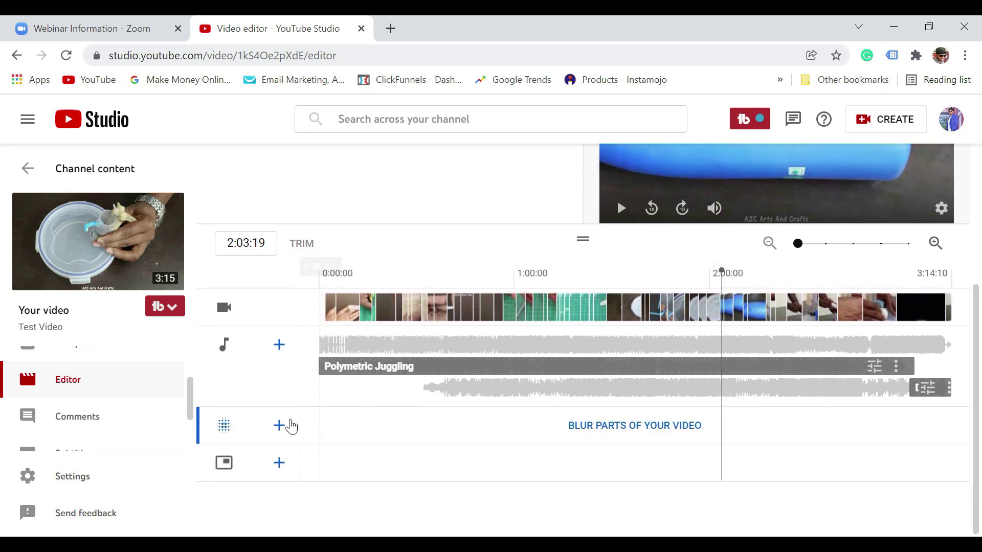
Step: Add a custom rectangular blur at 2:03:19 and enlarge it to cover the wide lower half of the blue bottle
{"action": "left_click", "coordinate": [279, 433]}
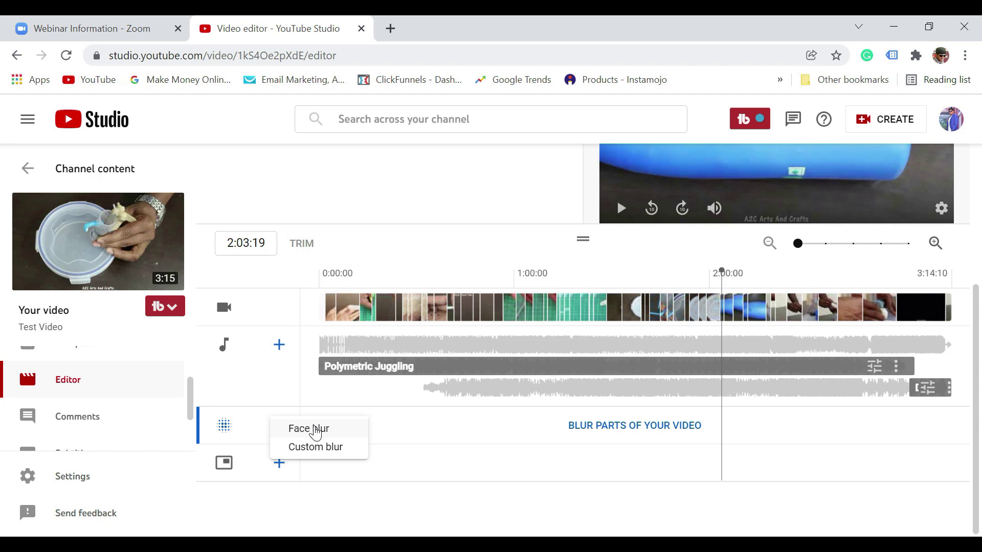
{"action": "left_click", "coordinate": [323, 451]}
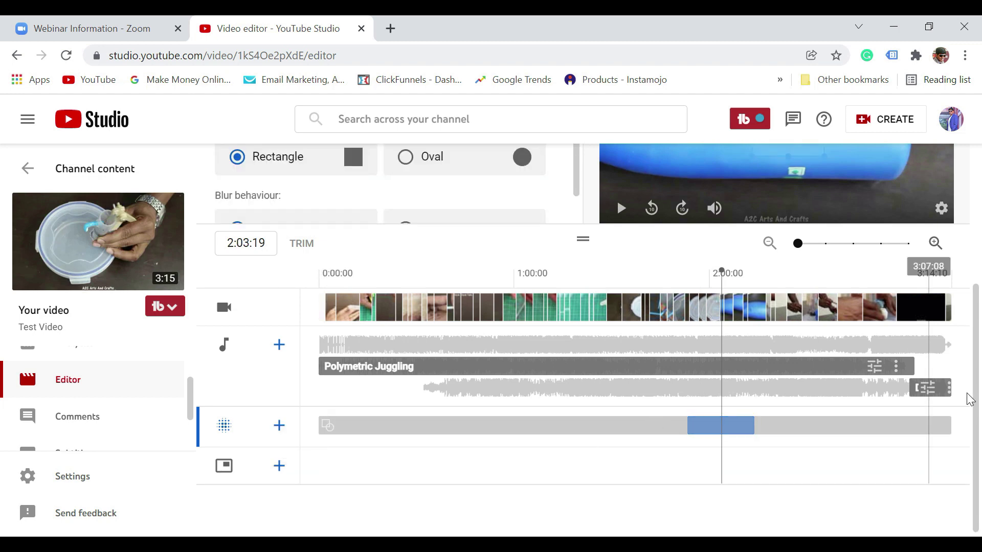
{"action": "scroll", "coordinate": [975, 396], "scroll_direction": "up", "scroll_amount": 2}
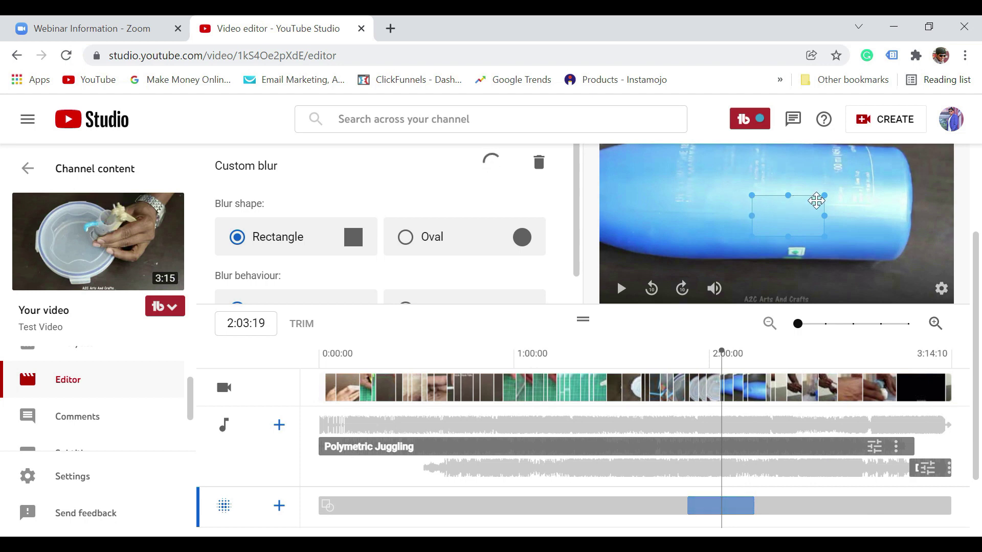
{"action": "left_click_drag", "start_coordinate": [823, 195], "coordinate": [890, 161]}
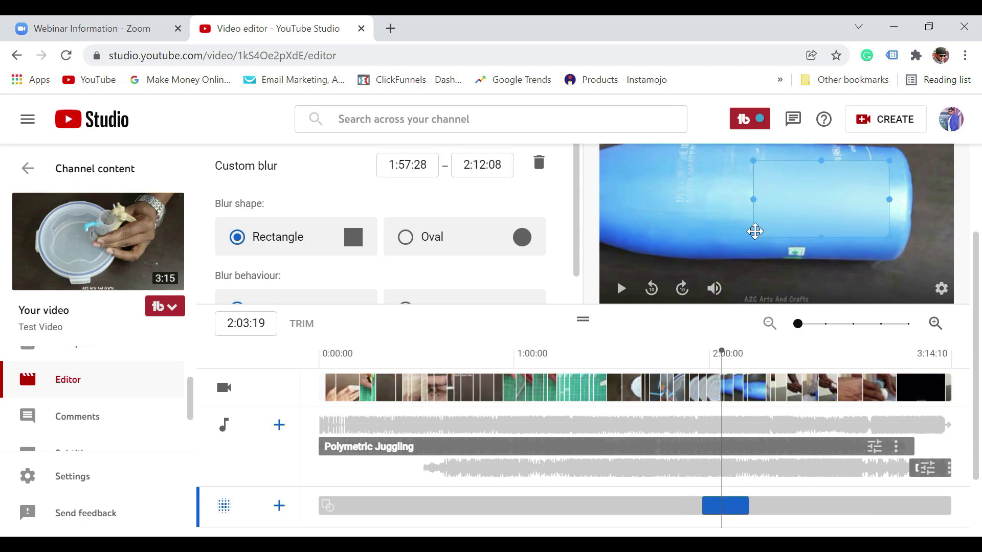
{"action": "left_click_drag", "start_coordinate": [755, 236], "coordinate": [710, 266]}
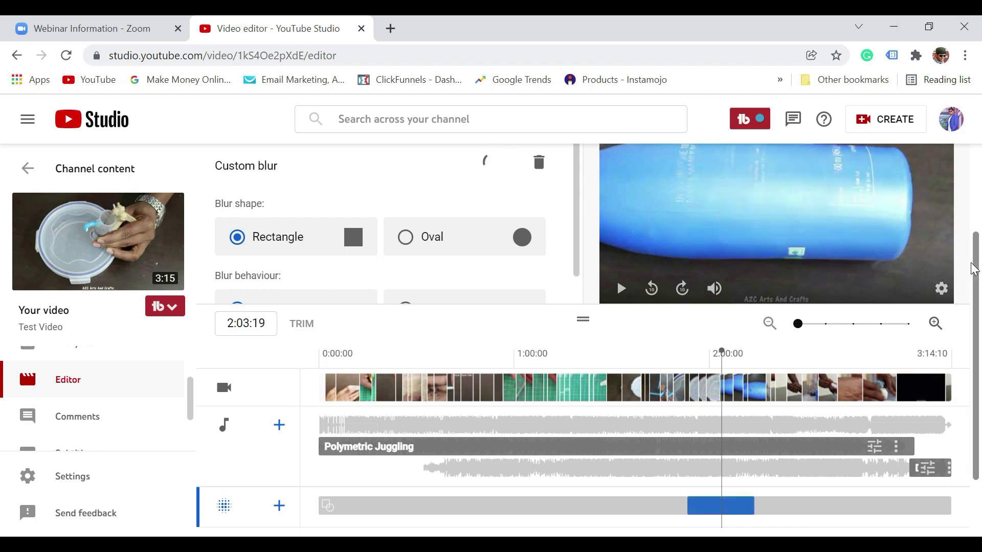
Step: Adjust the custom blur's time range to run from 1:54:20 to 2:26:08
{"action": "scroll", "coordinate": [975, 264], "scroll_direction": "down", "scroll_amount": 1}
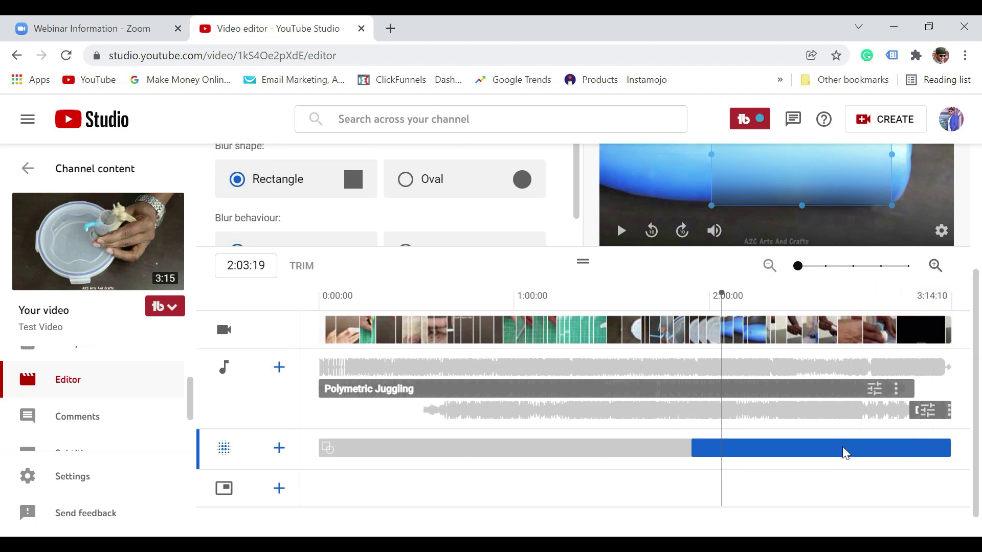
{"action": "left_click_drag", "start_coordinate": [952, 446], "coordinate": [788, 438]}
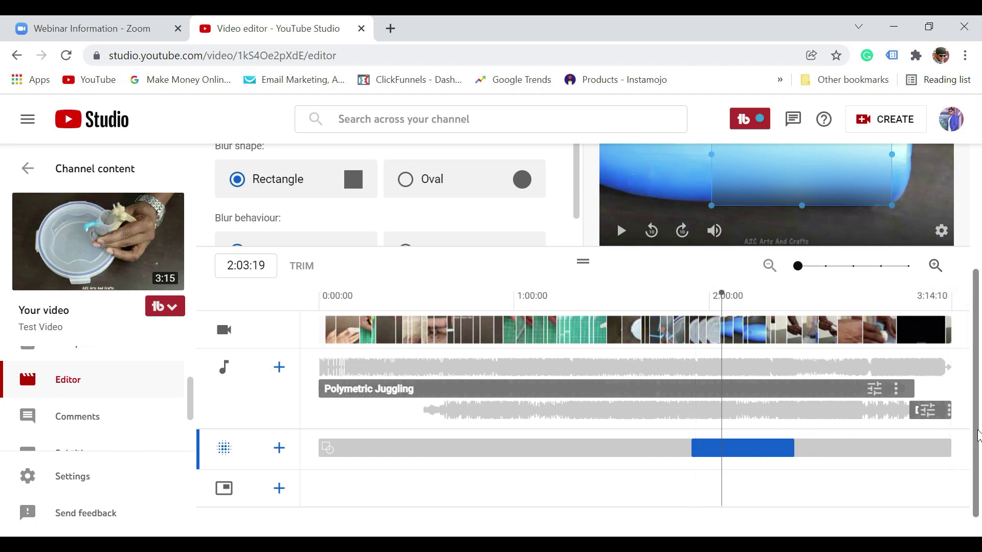
{"action": "scroll", "coordinate": [980, 386], "scroll_direction": "up", "scroll_amount": 1}
{"action": "scroll", "coordinate": [979, 386], "scroll_direction": "up", "scroll_amount": 3}
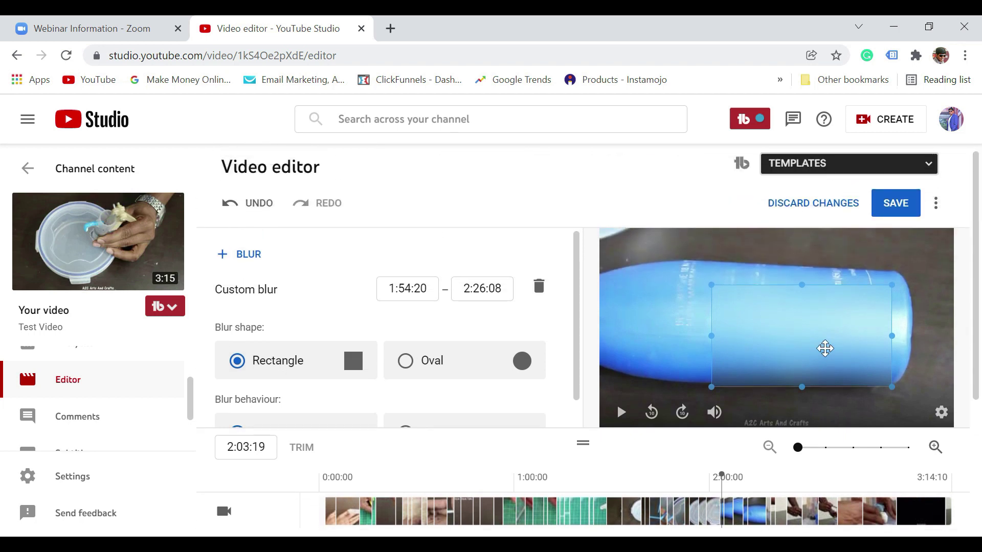
Step: Try the Oval shape for the custom blur, and start saving the edits with the Rectangle shape
{"action": "left_click", "coordinate": [404, 366]}
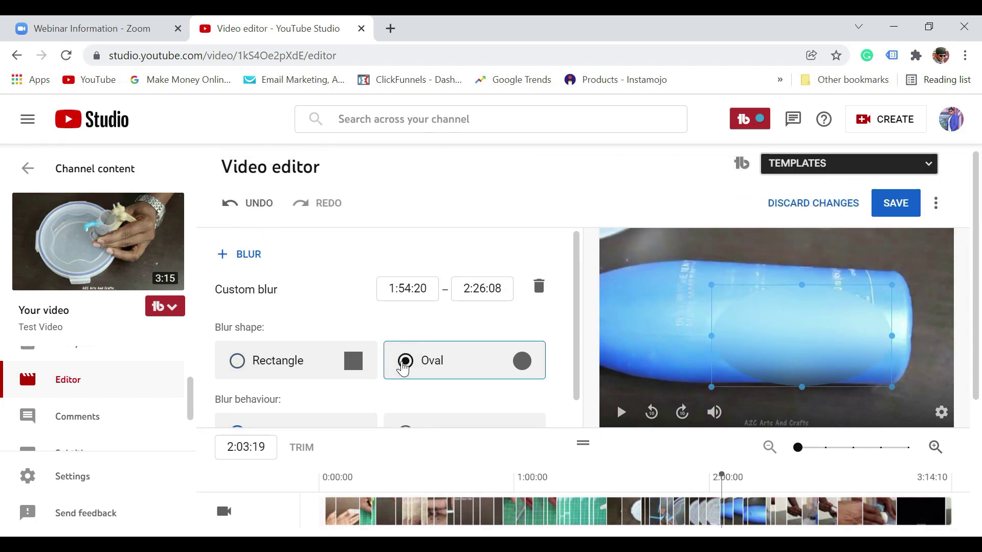
{"action": "scroll", "coordinate": [572, 305], "scroll_direction": "down", "scroll_amount": 1}
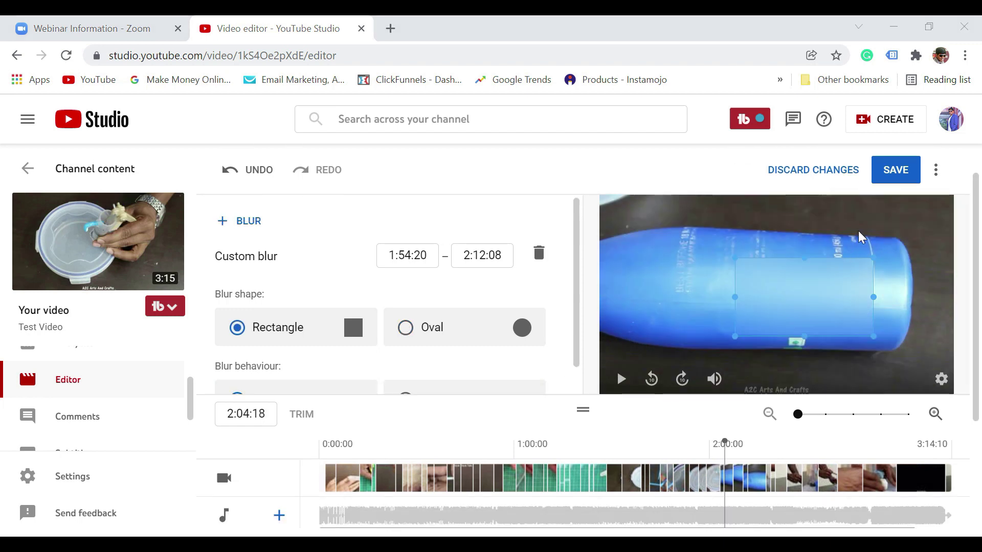
{"action": "left_click", "coordinate": [895, 174]}
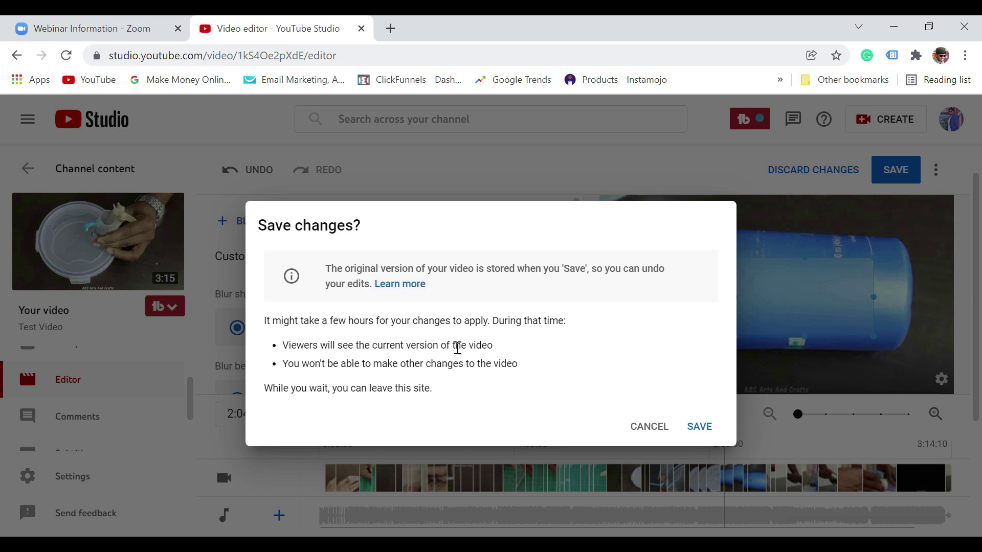
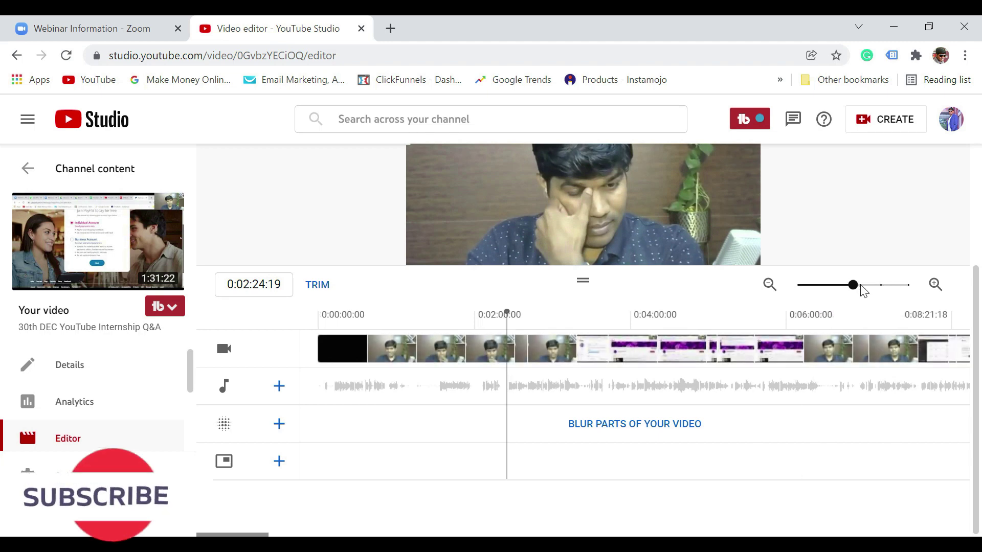
Step: Trim off the opening of the 30th DEC YouTube Internship Q&A video up to 0:02:26:03 and preview the trim
{"action": "left_click_drag", "start_coordinate": [863, 289], "coordinate": [885, 292]}
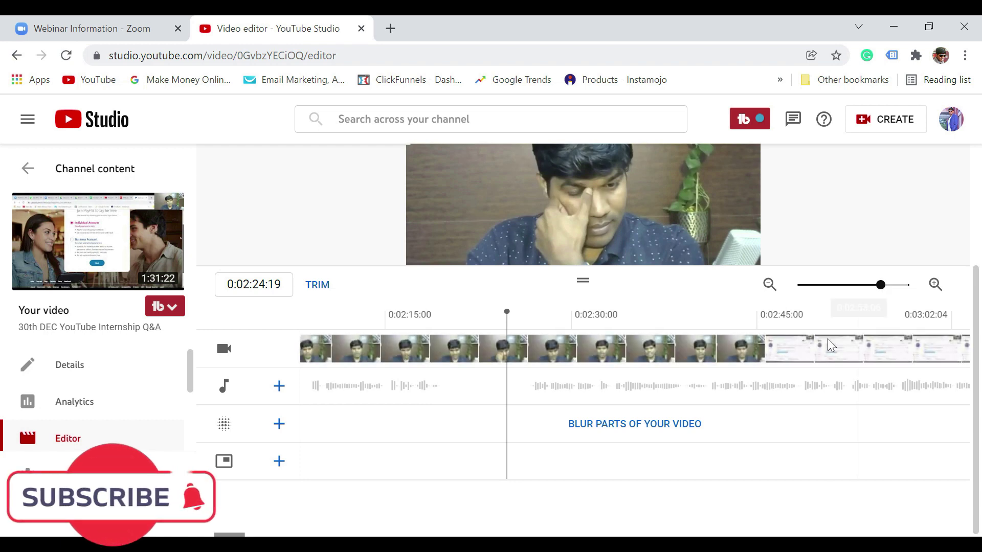
{"action": "left_click_drag", "start_coordinate": [506, 319], "coordinate": [522, 318]}
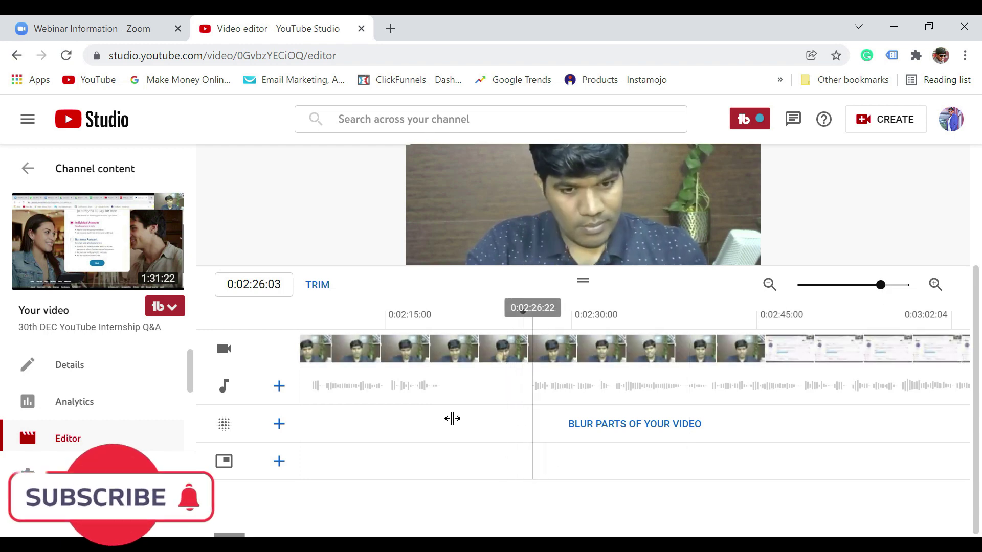
{"action": "left_click", "coordinate": [317, 286]}
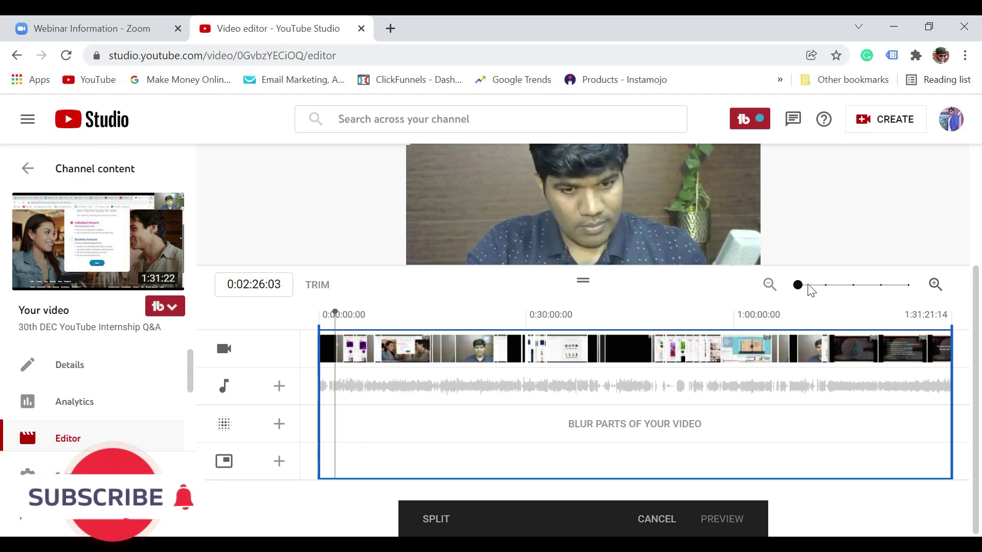
{"action": "left_click", "coordinate": [826, 288]}
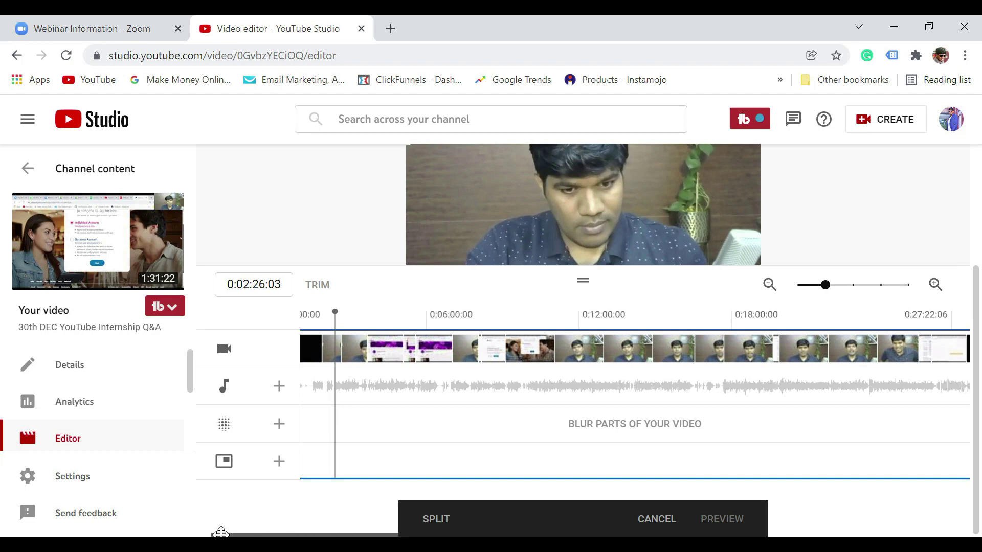
{"action": "left_click_drag", "start_coordinate": [220, 531], "coordinate": [211, 532]}
{"action": "left_click_drag", "start_coordinate": [316, 348], "coordinate": [376, 356]}
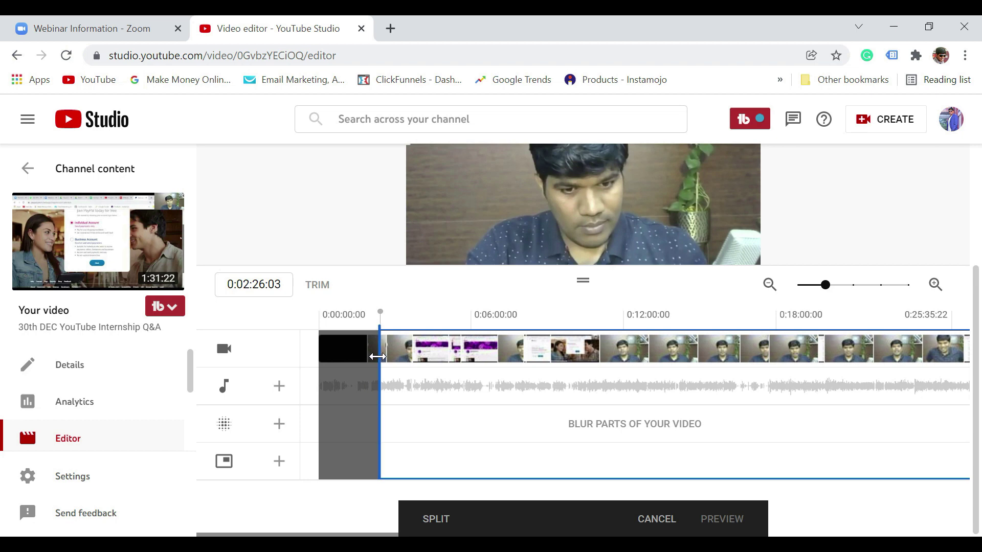
{"action": "left_click_drag", "start_coordinate": [233, 532], "coordinate": [193, 533]}
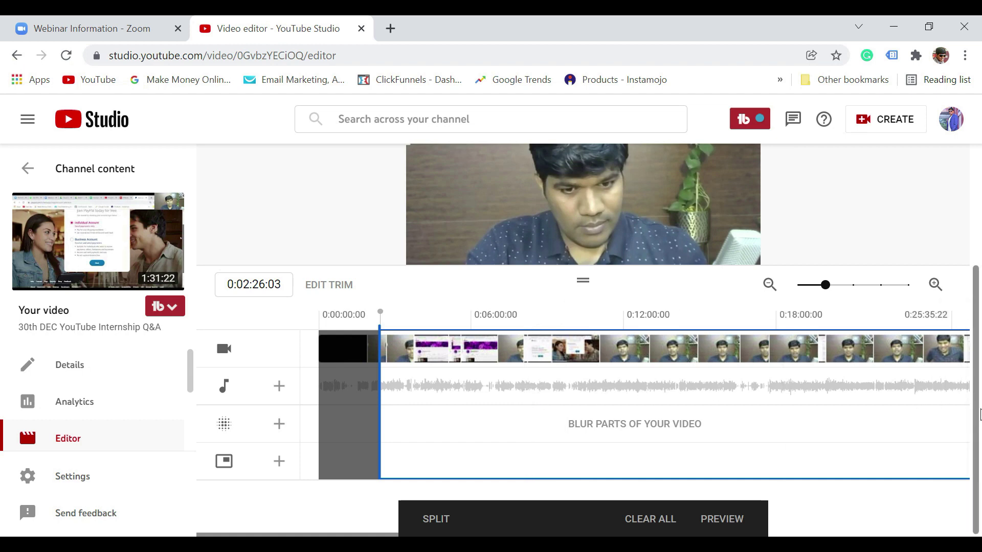
{"action": "scroll", "coordinate": [817, 452], "scroll_direction": "up", "scroll_amount": 3}
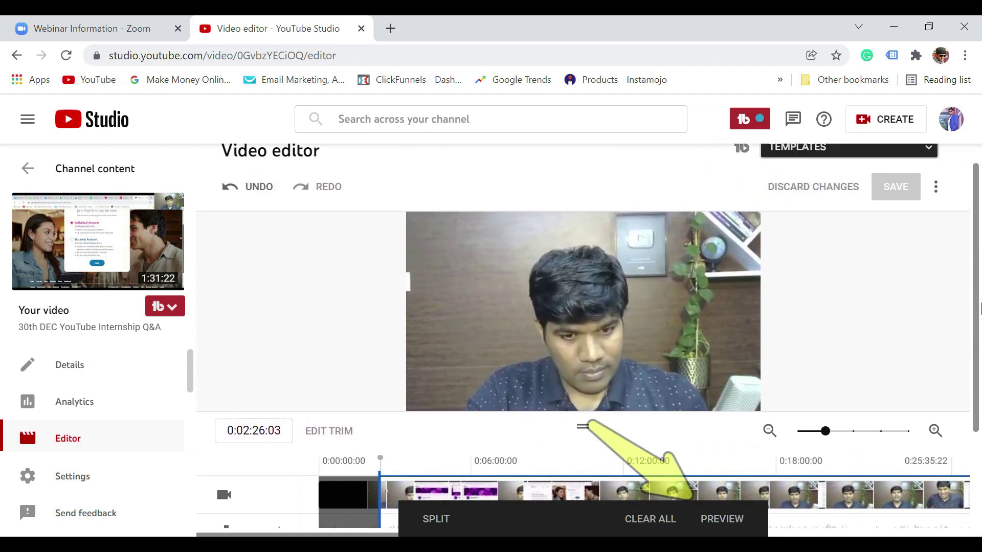
{"action": "left_click", "coordinate": [723, 522]}
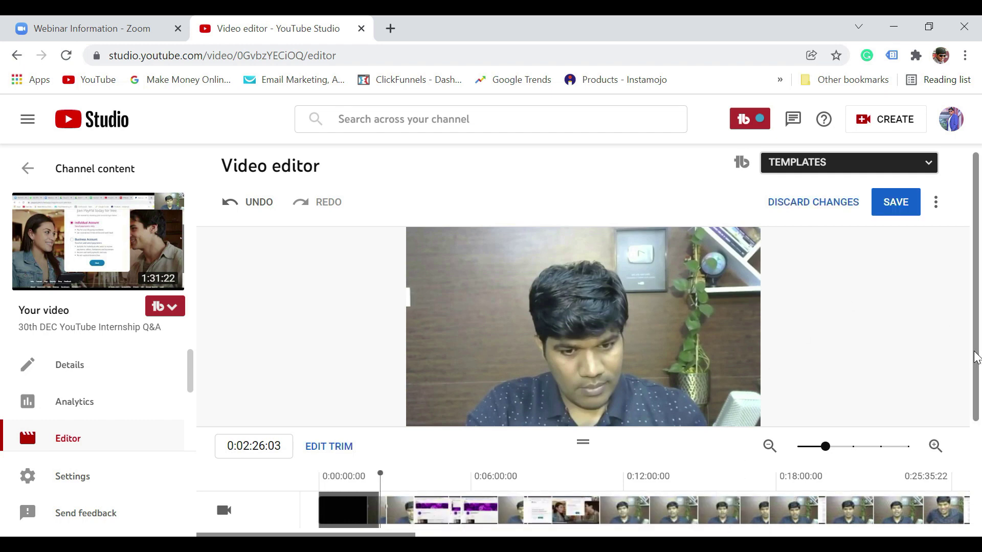
Step: Play the trimmed video briefly from the cut point and pause it at 0:02:28:14
{"action": "mouse_move", "coordinate": [471, 402]}
{"action": "left_click", "coordinate": [428, 413]}
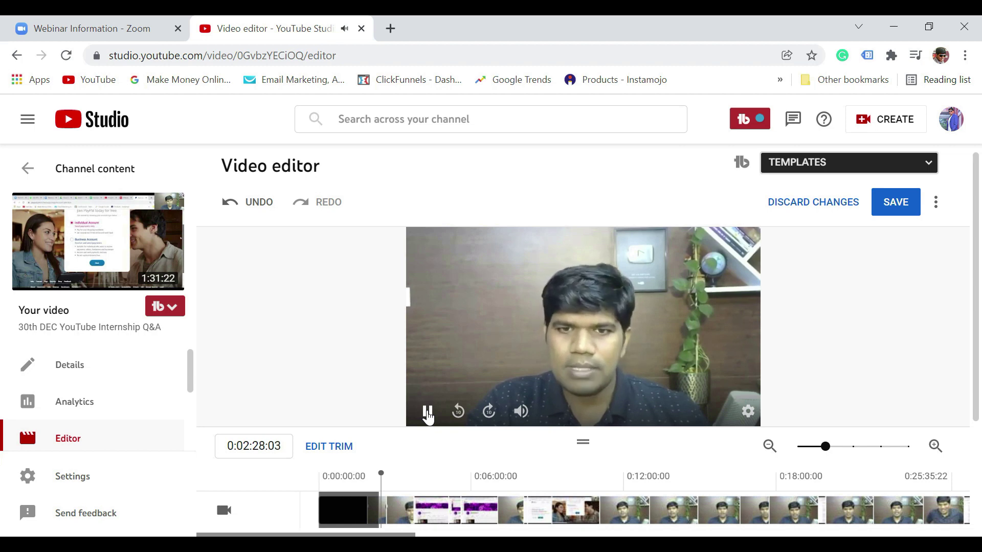
{"action": "left_click", "coordinate": [428, 413]}
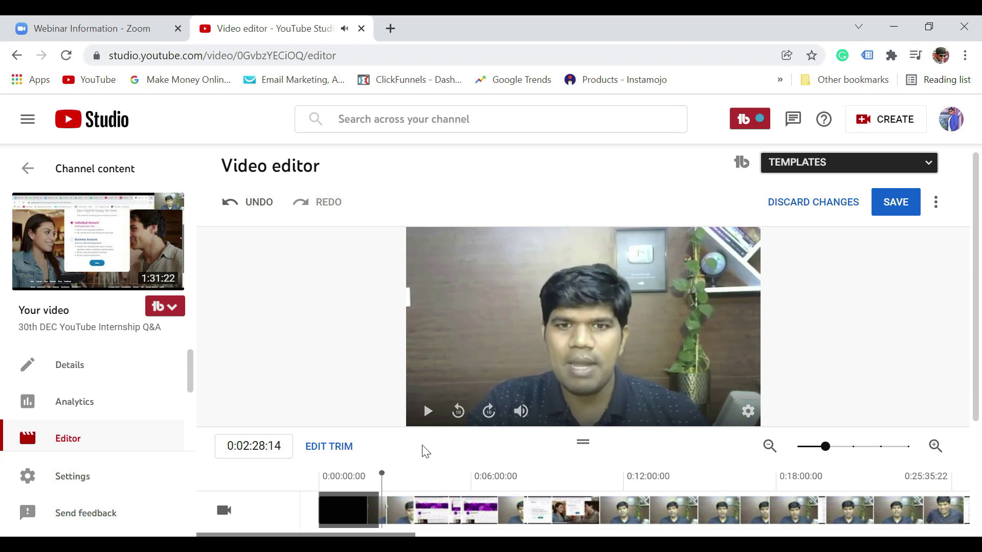